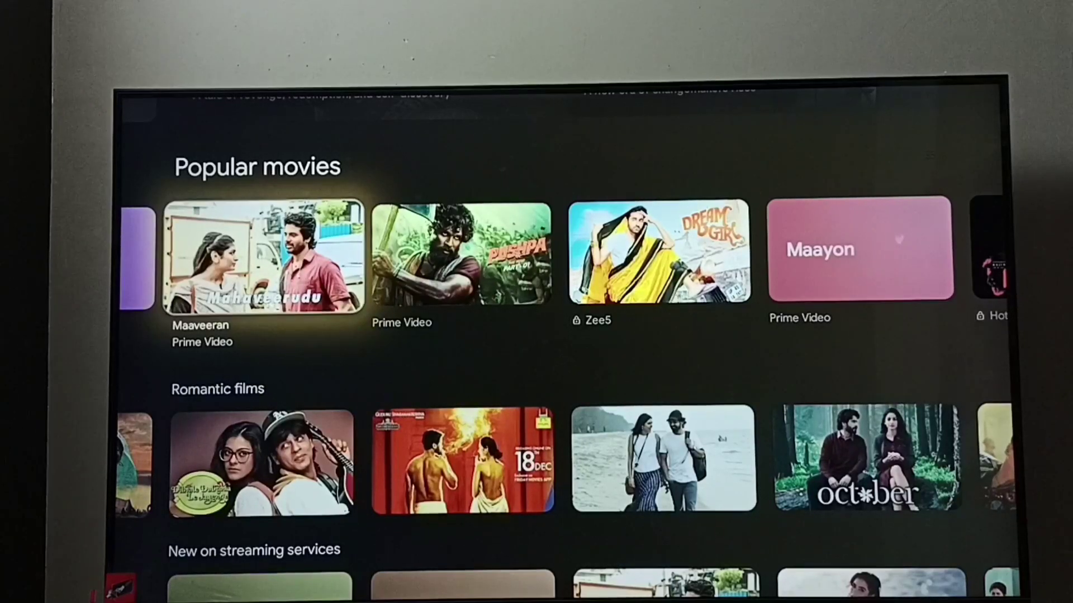
Open the quick settings panel (Screensaver, Wi-Fi, Accessibility, Bluetooth) from the top-row gear.
{"action": "key", "text": "Up"}
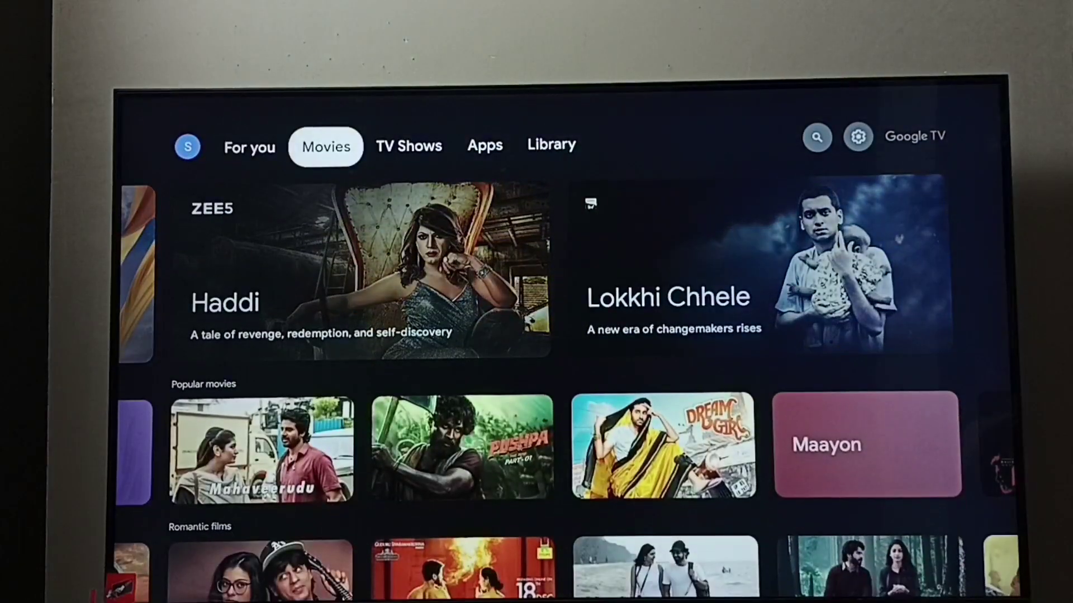
{"action": "key", "text": "Right"}
{"action": "key", "text": "Right"}
{"action": "key", "text": "Right"}
{"action": "key", "text": "Right"}
{"action": "key", "text": "Right"}
{"action": "key", "text": "Return"}
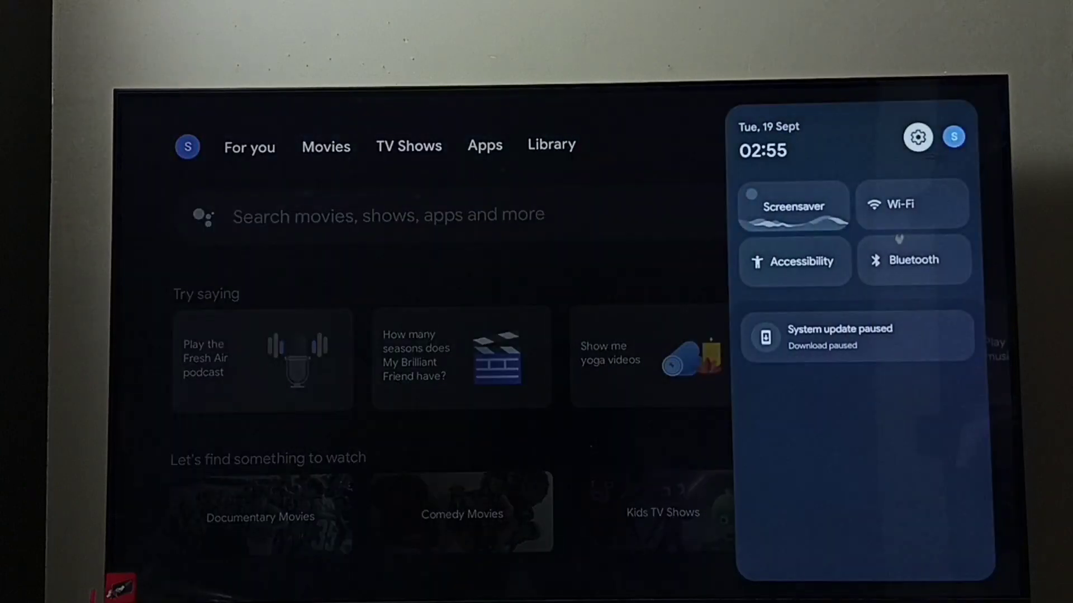
{"action": "key", "text": "Right"}
{"action": "key", "text": "Left"}
Open full Settings, enter System and highlight its Storage entry.
{"action": "key", "text": "Return"}
{"action": "key", "text": "Down"}
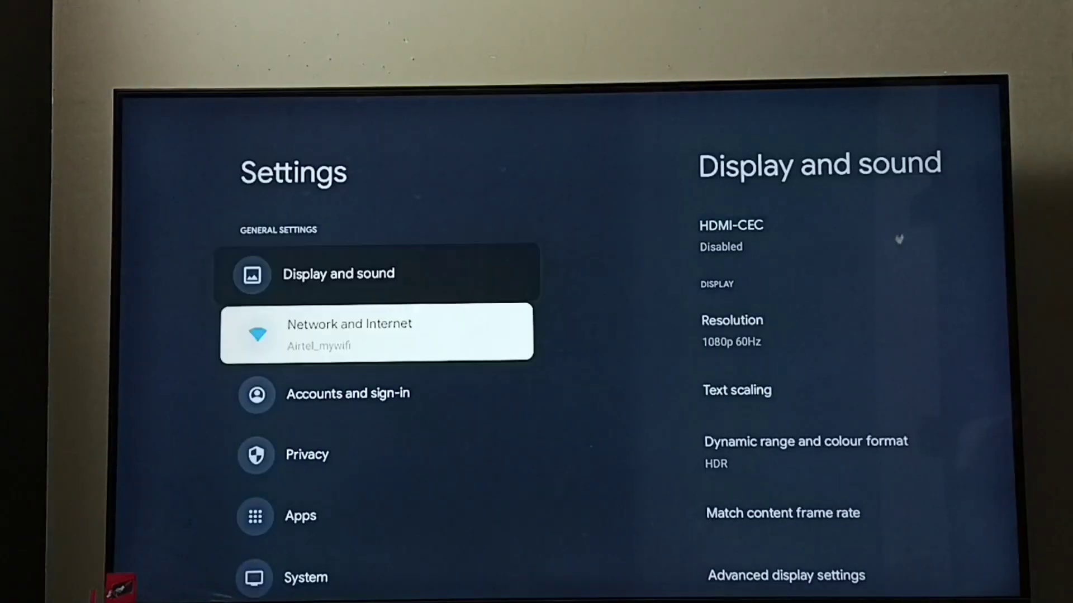
{"action": "key", "text": "Down"}
{"action": "key", "text": "Down"}
{"action": "key", "text": "Down"}
{"action": "key", "text": "Down"}
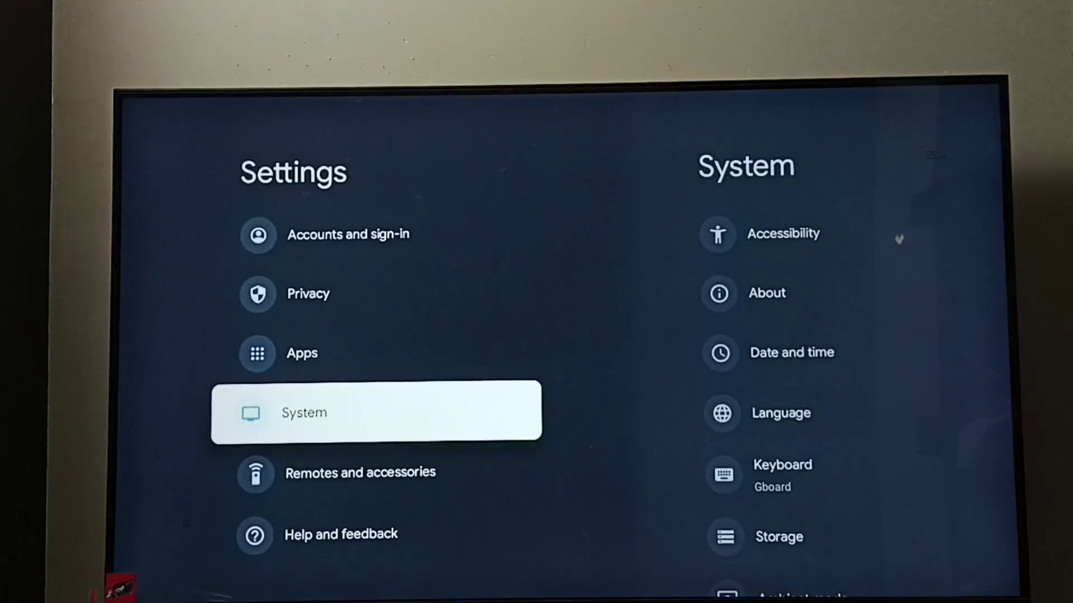
{"action": "key", "text": "Return"}
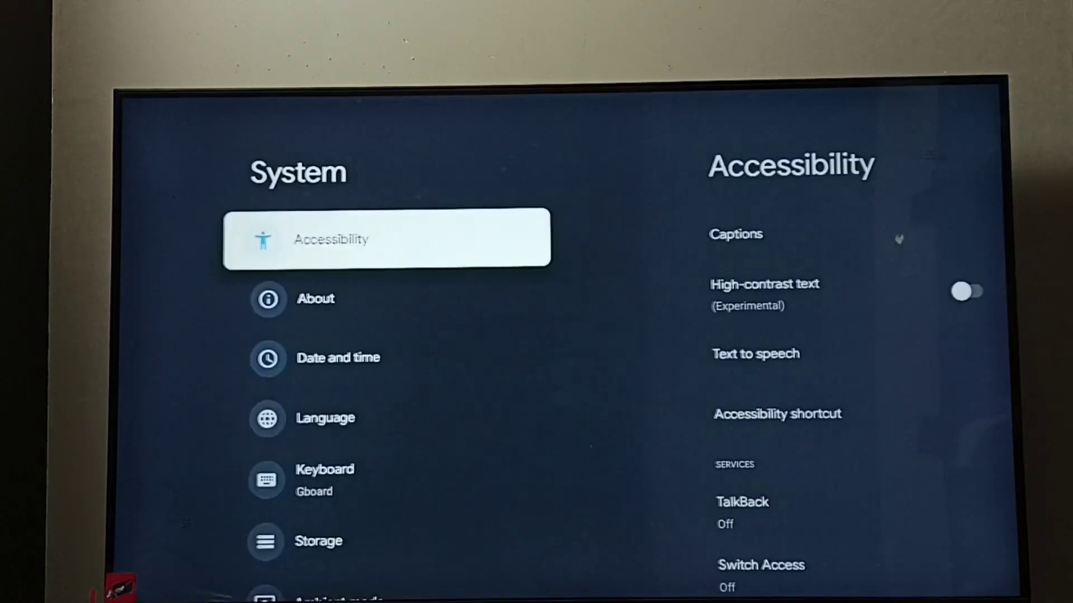
{"action": "key", "text": "Down"}
{"action": "key", "text": "Down"}
{"action": "key", "text": "Down"}
{"action": "key", "text": "Down"}
{"action": "key", "text": "Down"}
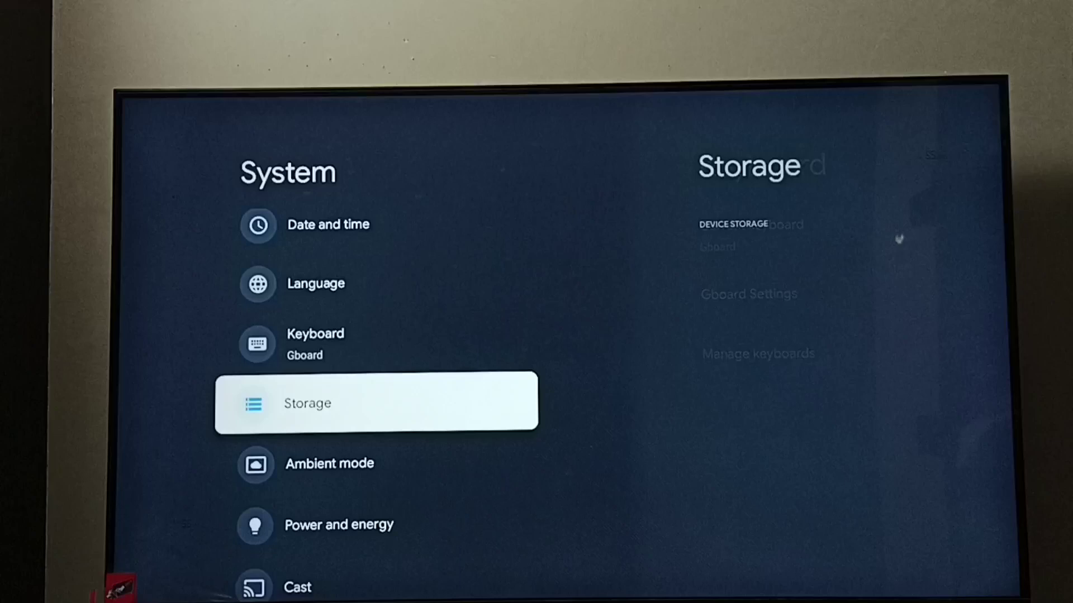
Open Storage and wait until internal shared storage shows 4.4 GB with Apps at 2.4 GB.
{"action": "key", "text": "Return"}
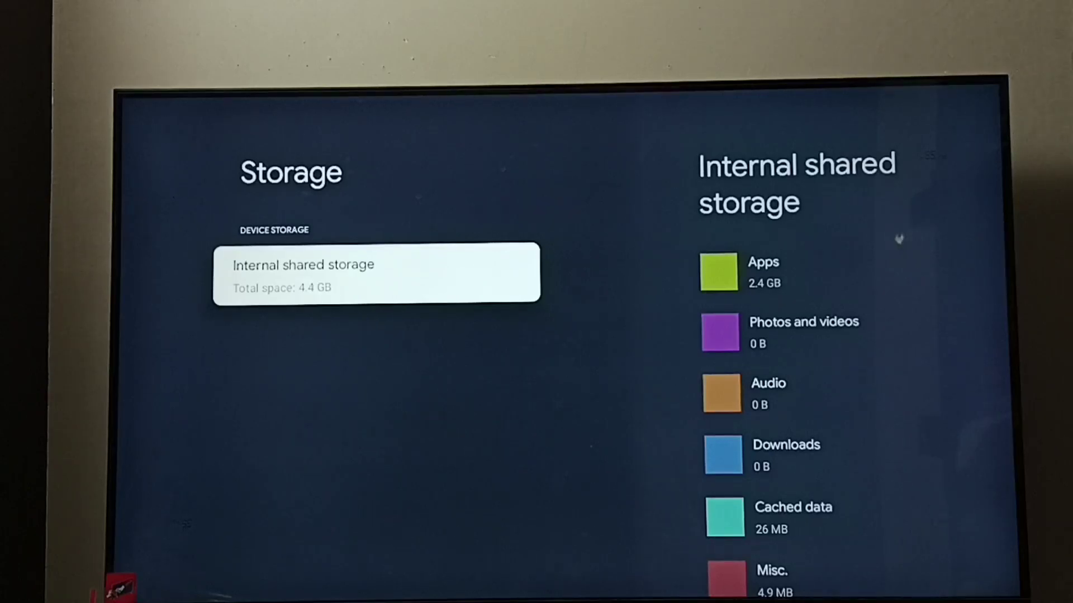
Browse the internal storage categories past Cached data 26 MB to 1.6 GB available, then reopen the breakdown.
{"action": "key", "text": "Return"}
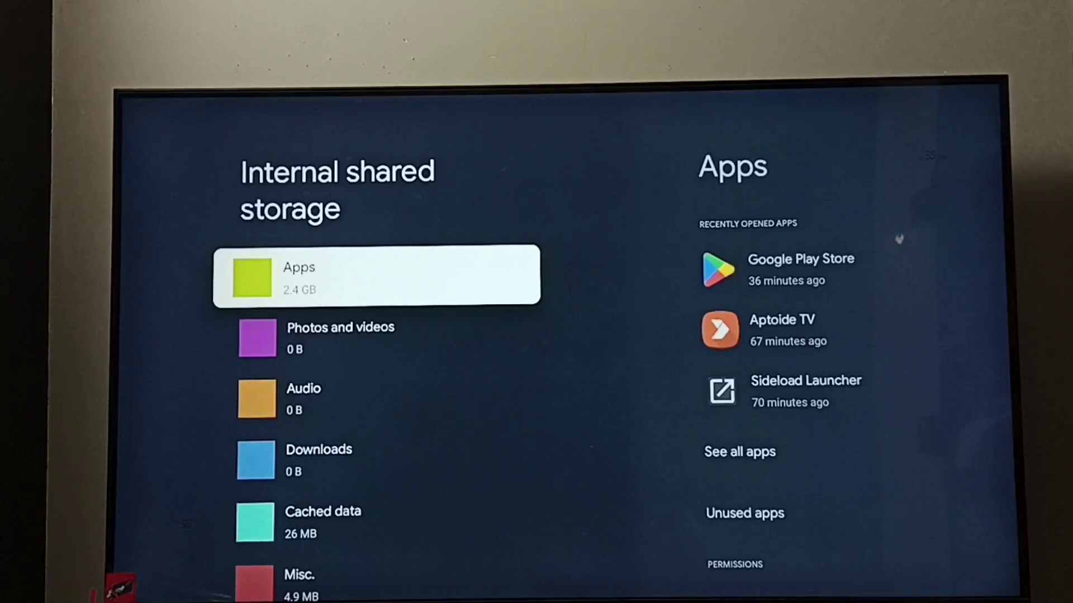
{"action": "key", "text": "Down"}
{"action": "key", "text": "Down"}
{"action": "key", "text": "Down"}
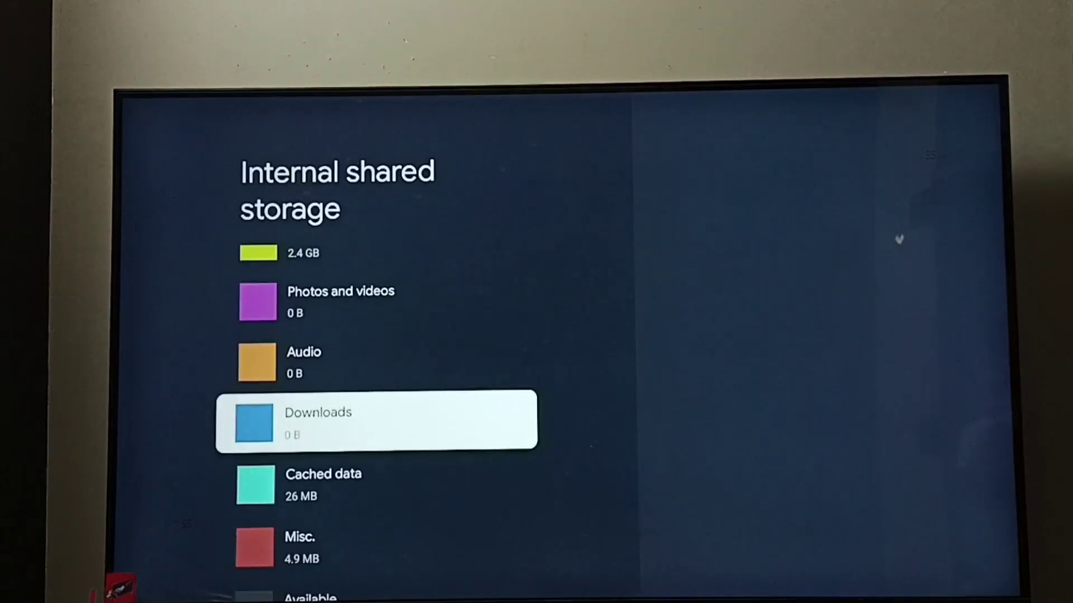
{"action": "key", "text": "Down"}
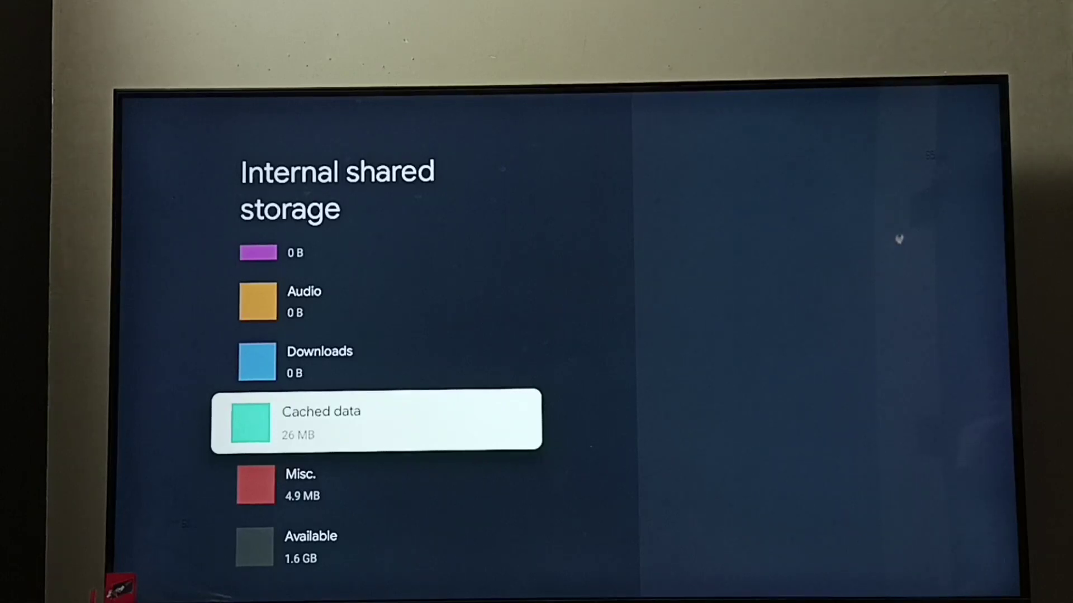
{"action": "key", "text": "Down"}
{"action": "key", "text": "Down"}
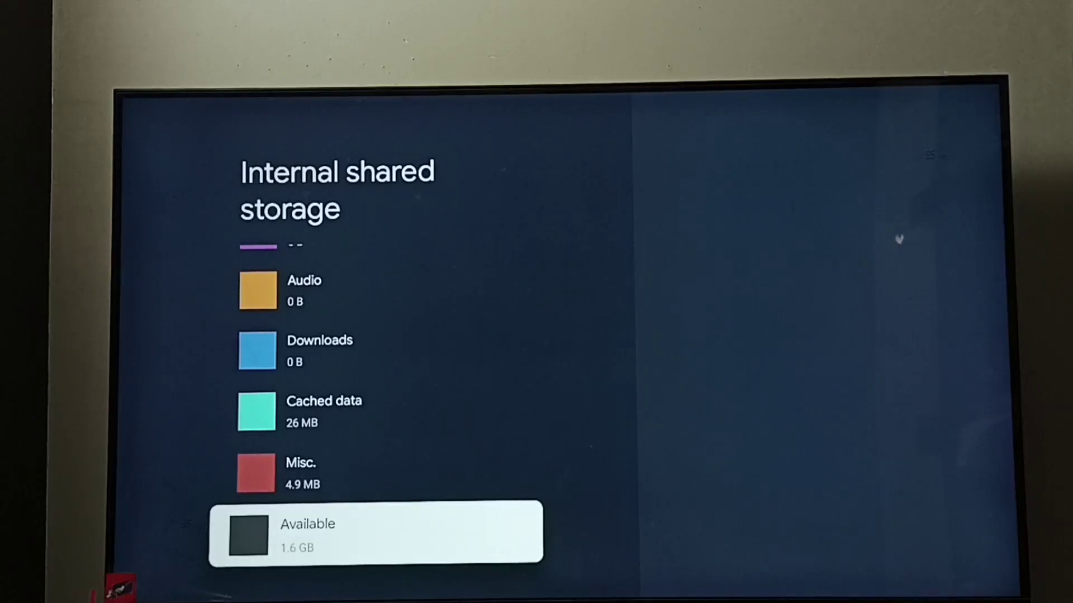
{"action": "key", "text": "Escape"}
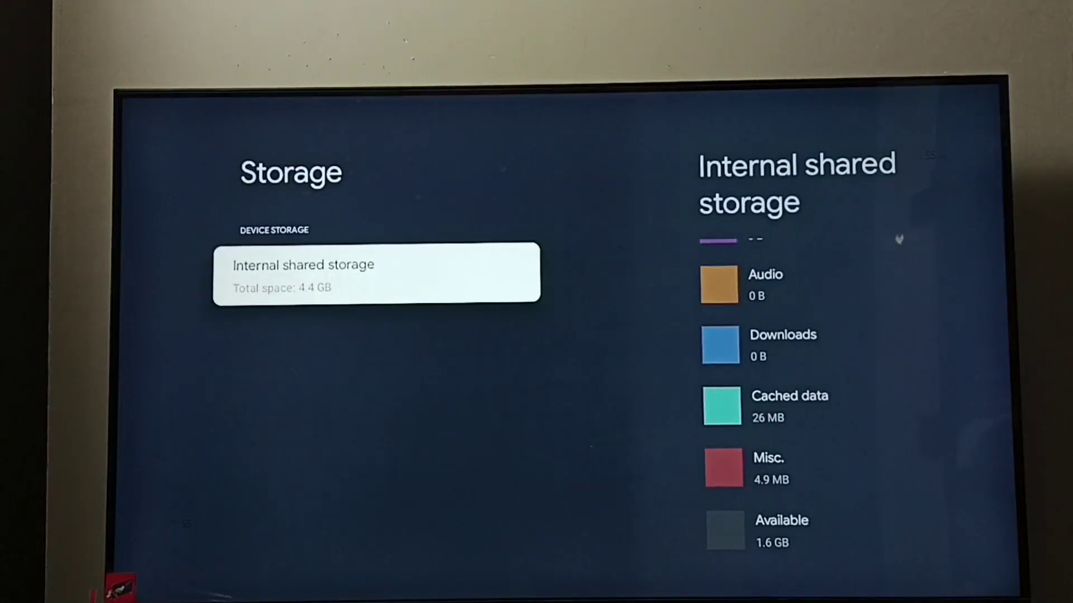
{"action": "key", "text": "Return"}
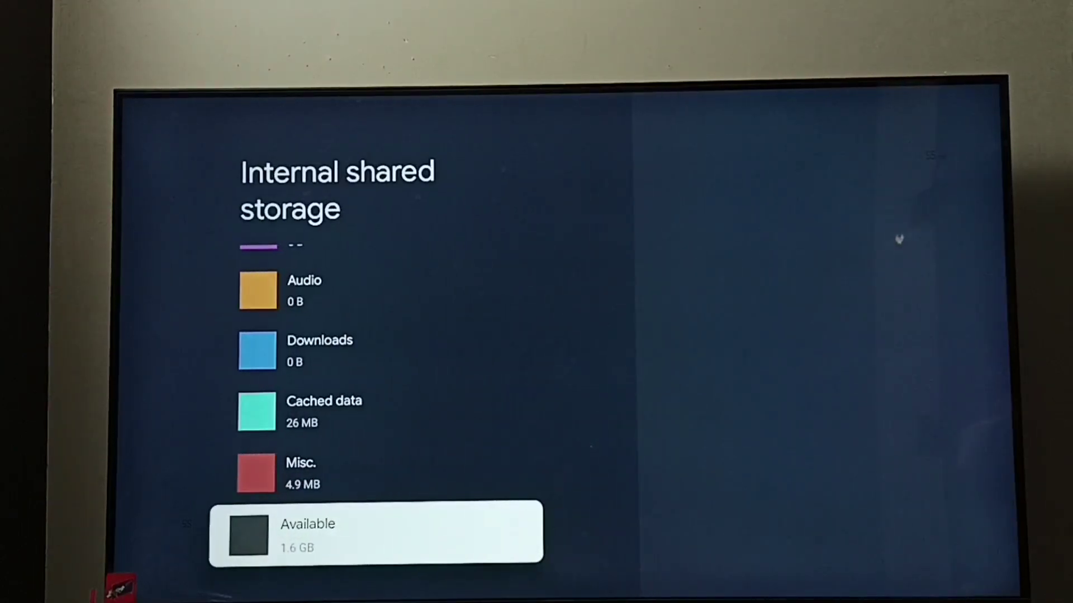